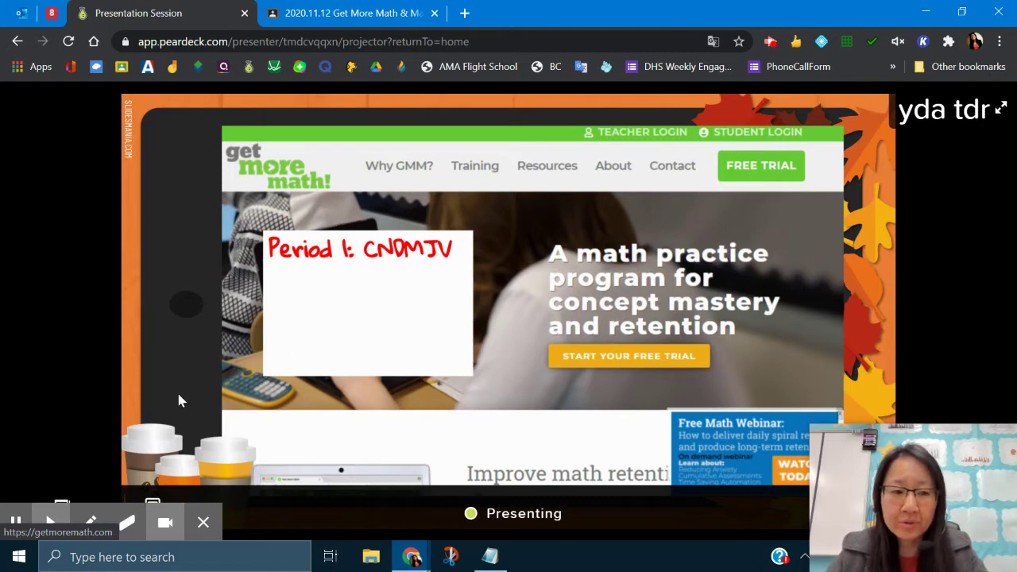
Page through the class code slides up to Period 6, then return to the Period 1 code.
{"action": "left_click", "coordinate": [201, 523]}
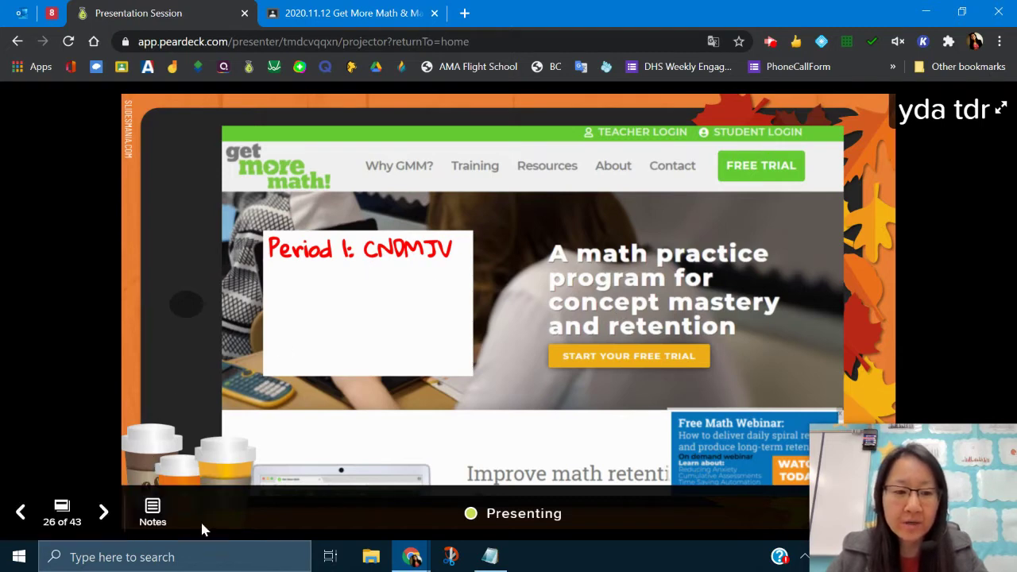
{"action": "left_click", "coordinate": [100, 513]}
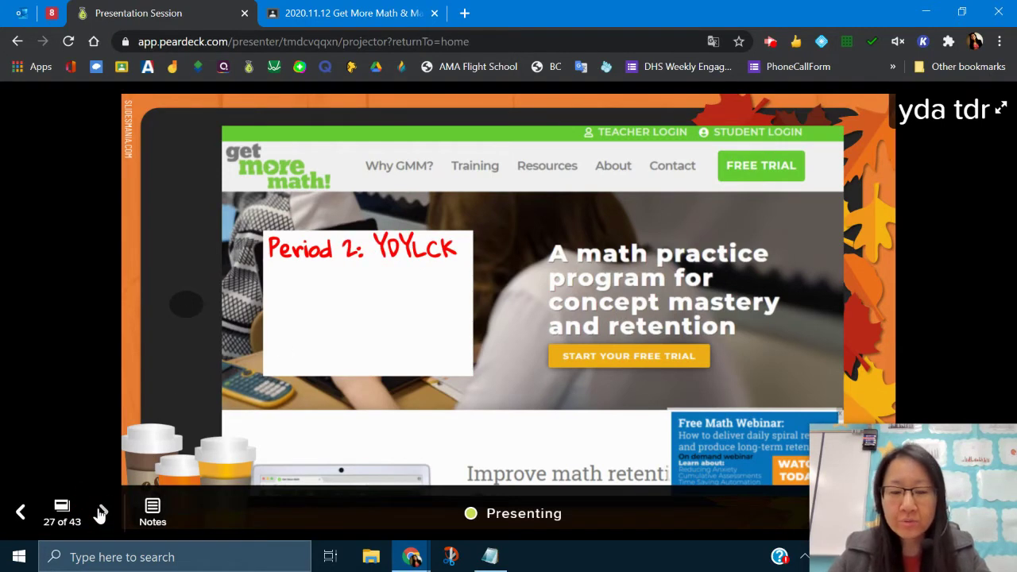
{"action": "left_click", "coordinate": [101, 512]}
{"action": "left_click", "coordinate": [100, 512]}
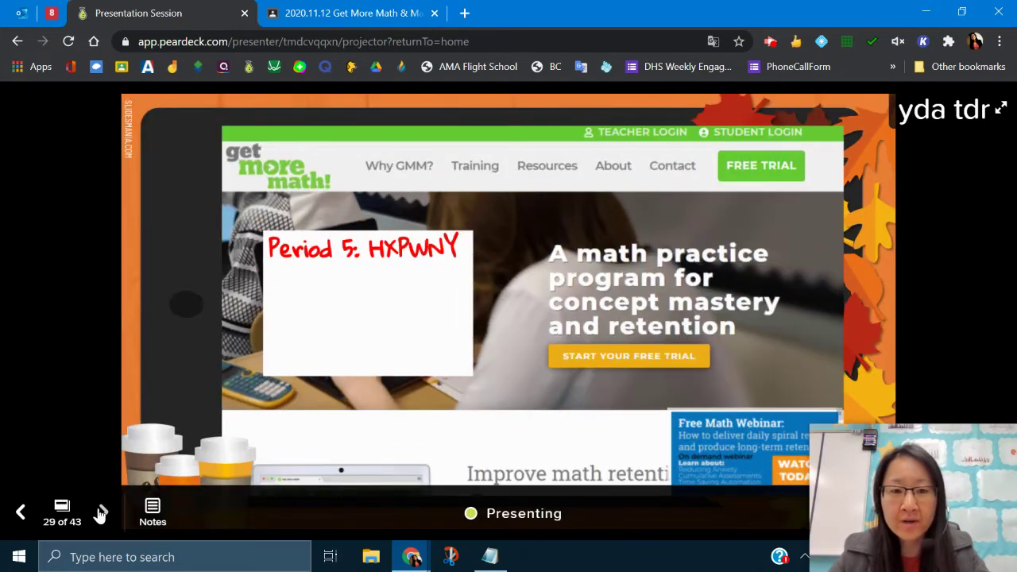
{"action": "left_click", "coordinate": [101, 513]}
{"action": "key", "text": "Left"}
{"action": "key", "text": "Left"}
{"action": "key", "text": "Left"}
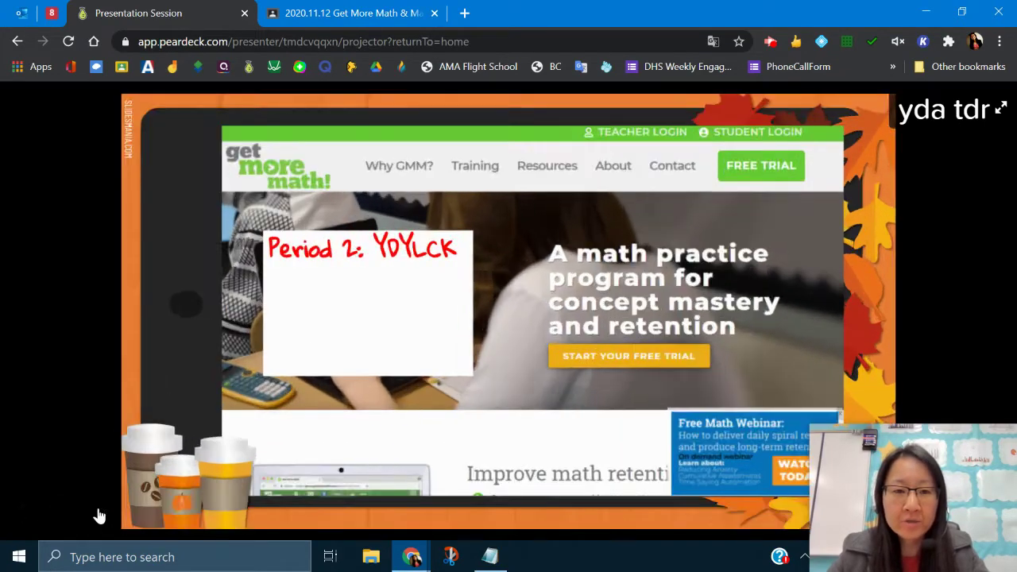
{"action": "key", "text": "Left"}
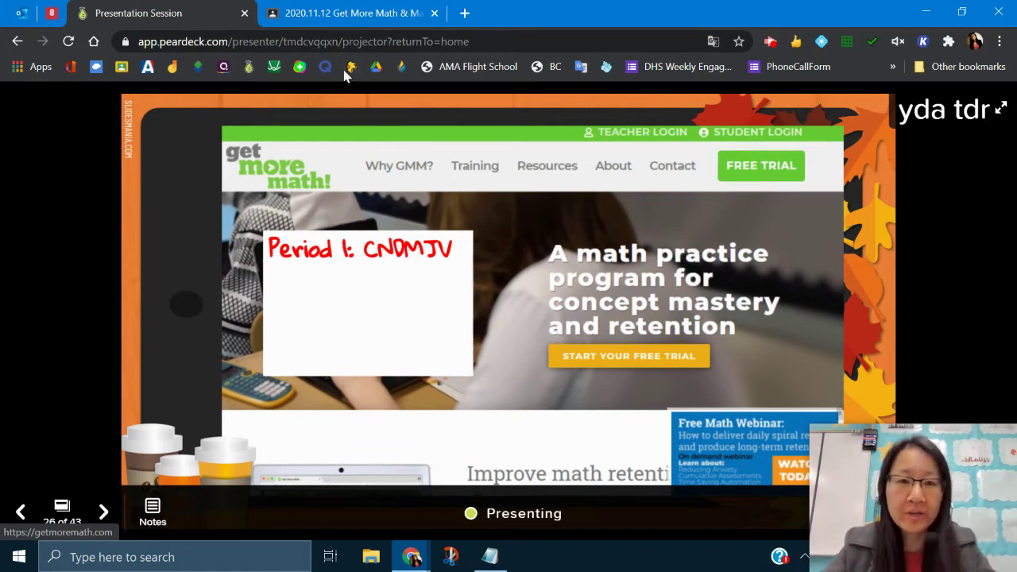
In the Classroom assignment, highlight the extra-credit and Period 1 code lines, then follow the getmoremath.com link.
{"action": "left_click", "coordinate": [357, 12]}
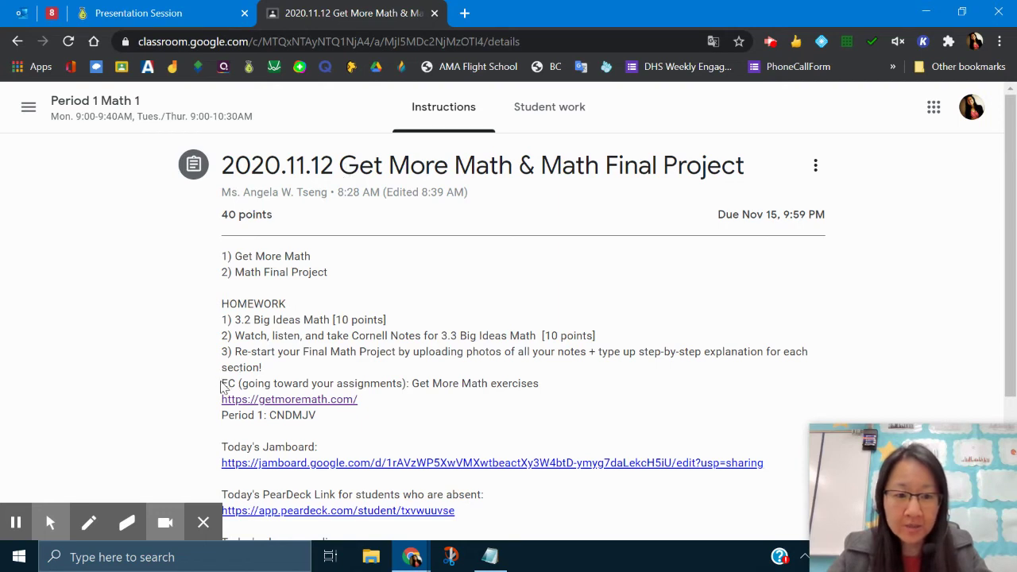
{"action": "left_click_drag", "start_coordinate": [222, 385], "coordinate": [553, 397]}
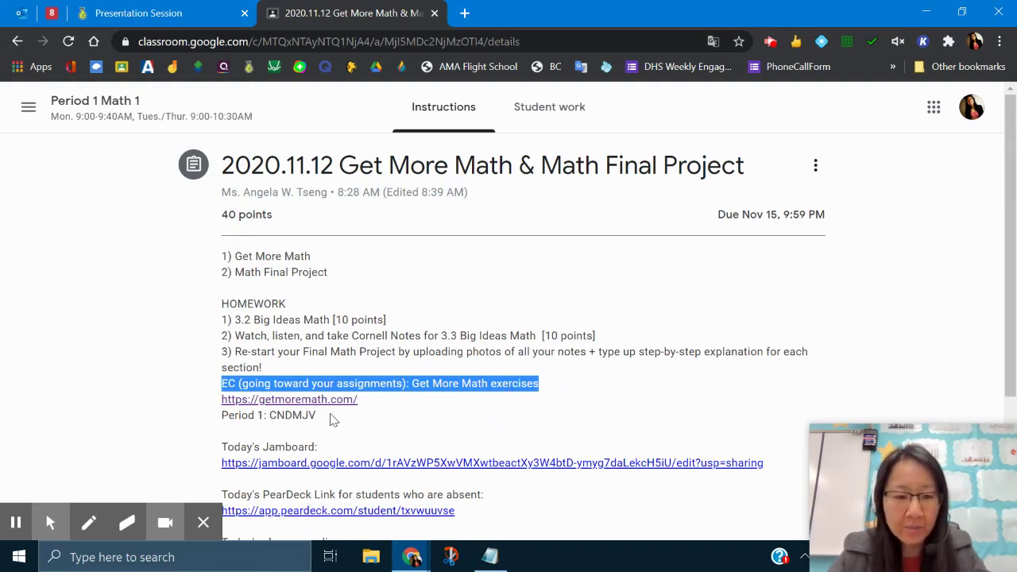
{"action": "left_click_drag", "start_coordinate": [319, 416], "coordinate": [228, 416]}
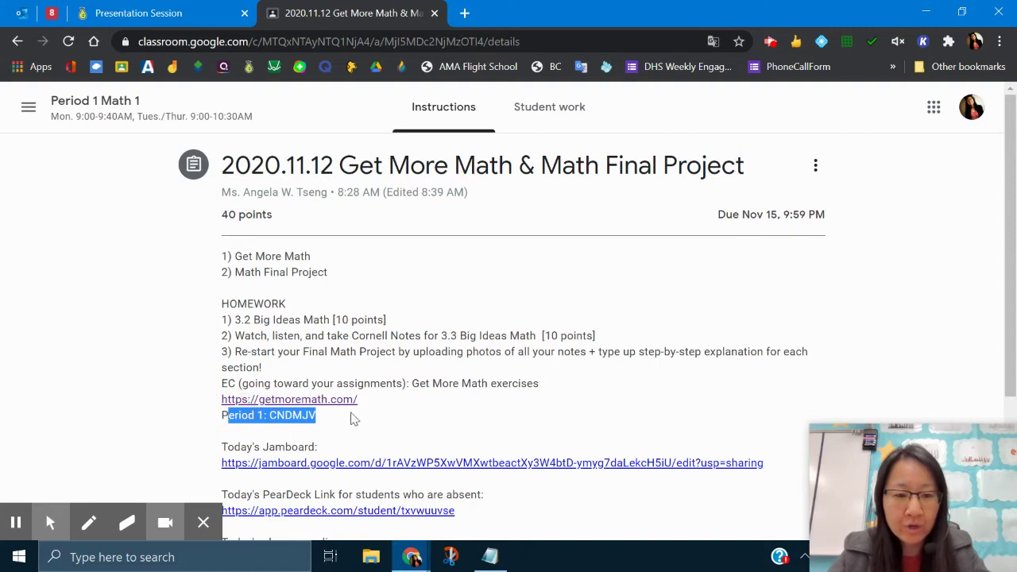
{"action": "left_click", "coordinate": [380, 395]}
{"action": "left_click", "coordinate": [339, 402]}
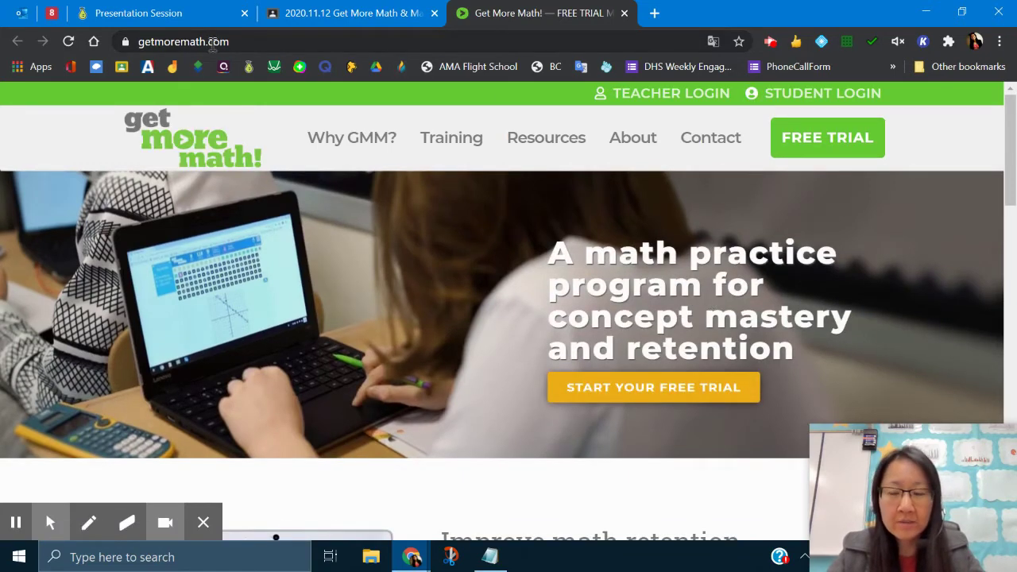
Go to STUDENT LOGIN and pick the 'here' link to create an account with a class code.
{"action": "left_click", "coordinate": [804, 103]}
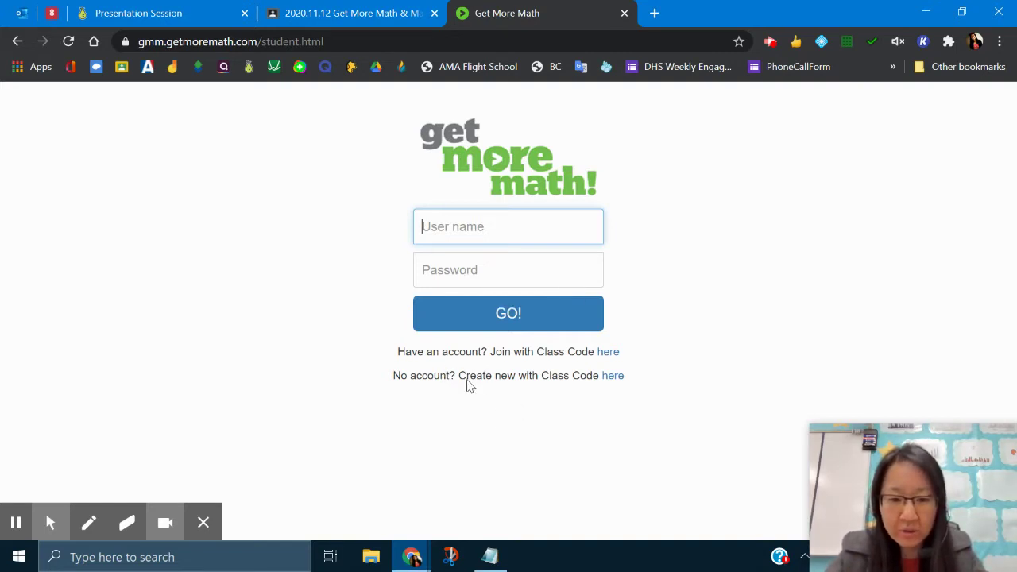
{"action": "left_click", "coordinate": [395, 380]}
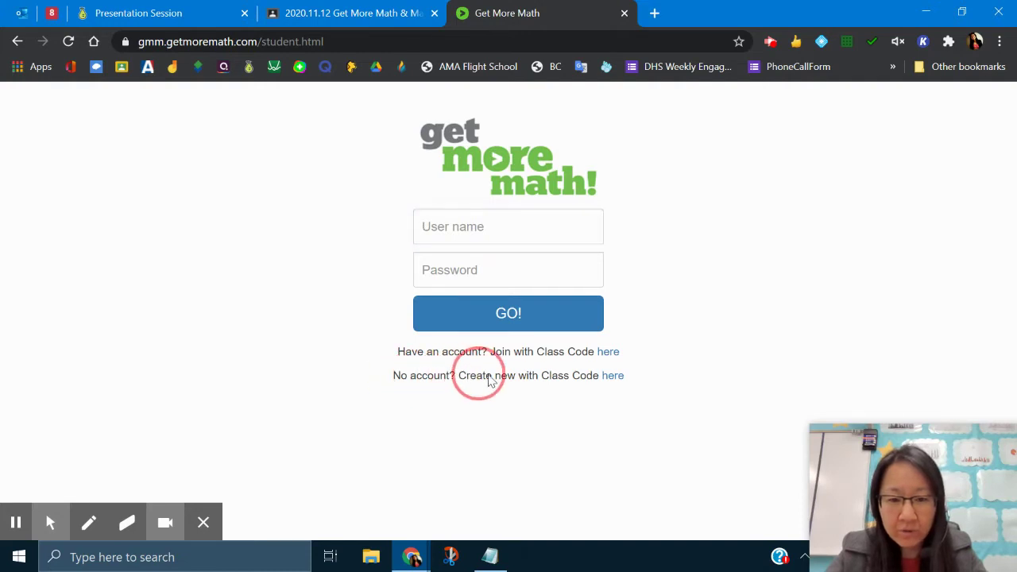
Start a new account and paste the Period 1 class code from the assignment into the form.
{"action": "left_click", "coordinate": [620, 383]}
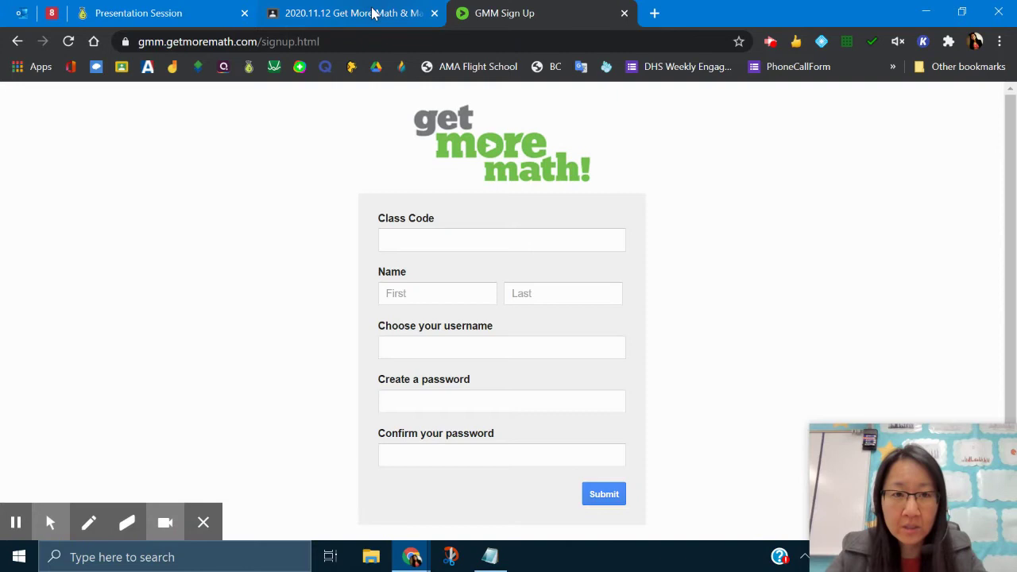
{"action": "left_click", "coordinate": [369, 13]}
{"action": "left_click_drag", "start_coordinate": [321, 416], "coordinate": [273, 417]}
{"action": "key", "text": "ctrl+c"}
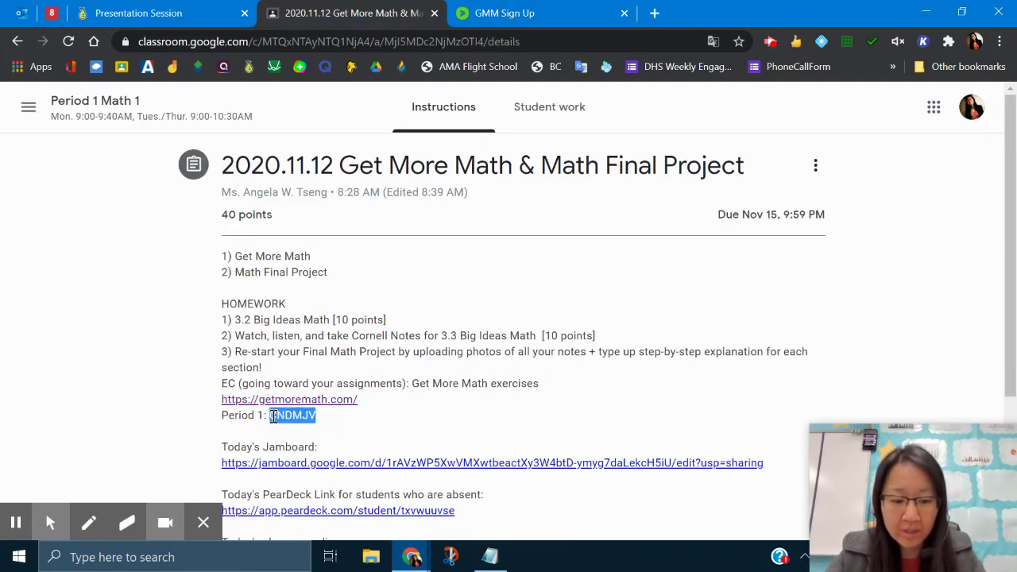
{"action": "left_click", "coordinate": [534, 24]}
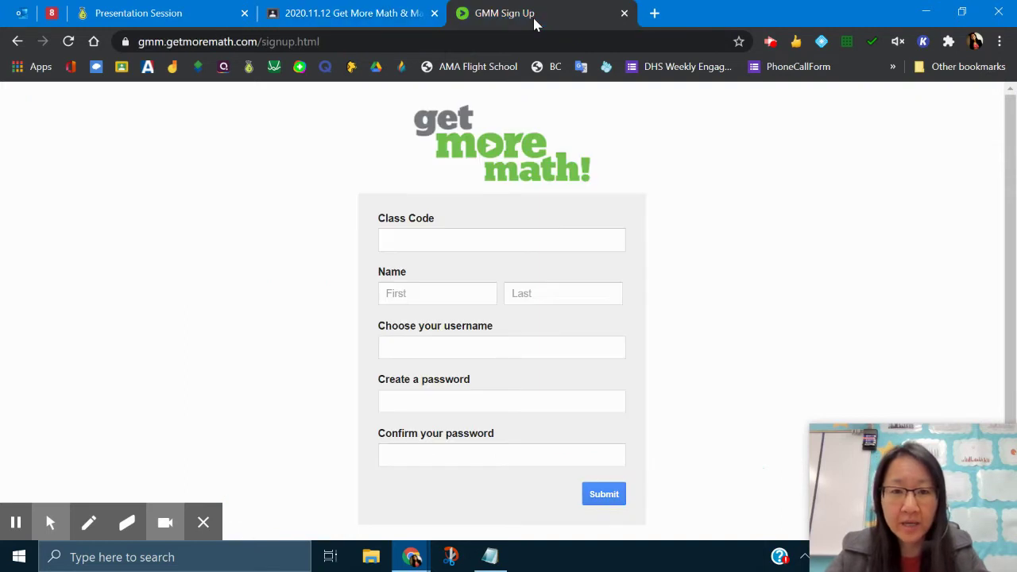
{"action": "left_click", "coordinate": [434, 241]}
{"action": "key", "text": "ctrl+v"}
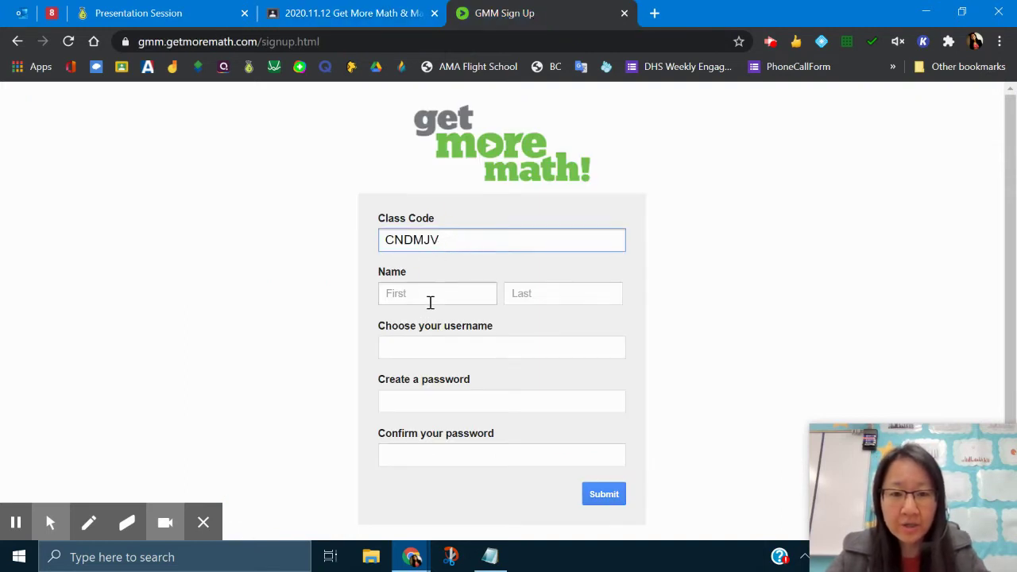
Fill in the student's first and last name and a username, correcting its first letter.
{"action": "left_click", "coordinate": [438, 293]}
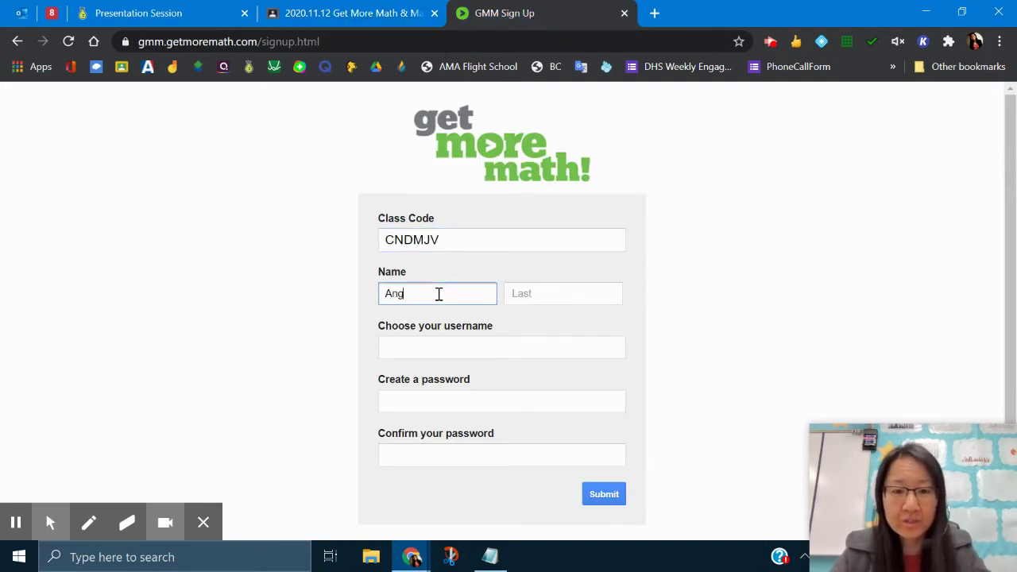
{"action": "key", "text": "Tab"}
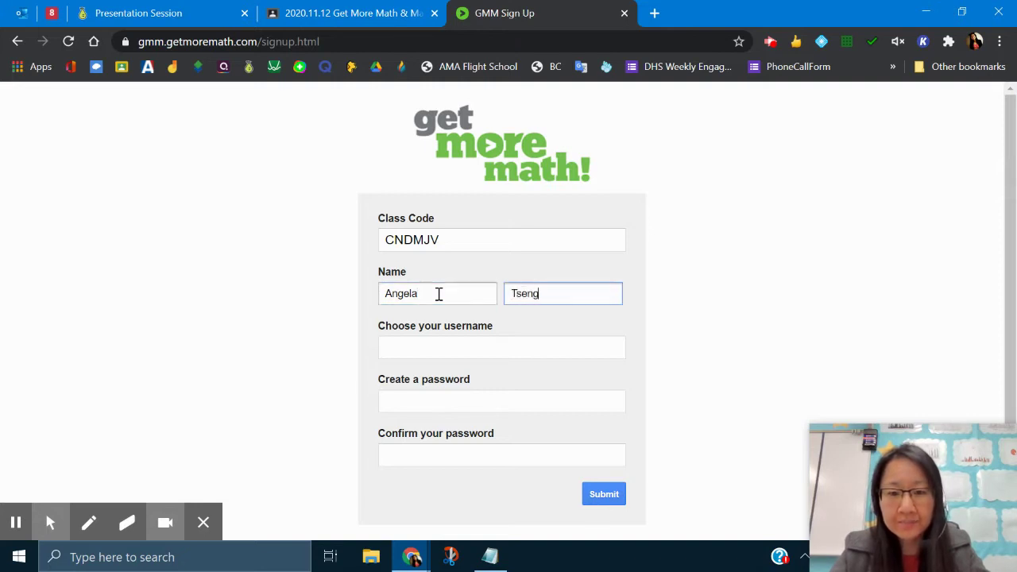
{"action": "left_click", "coordinate": [440, 352]}
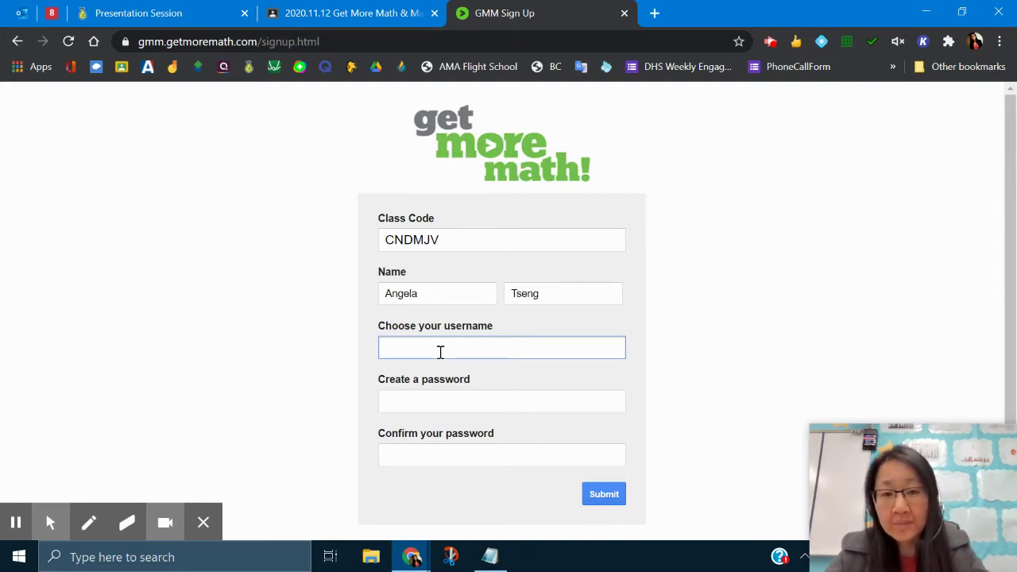
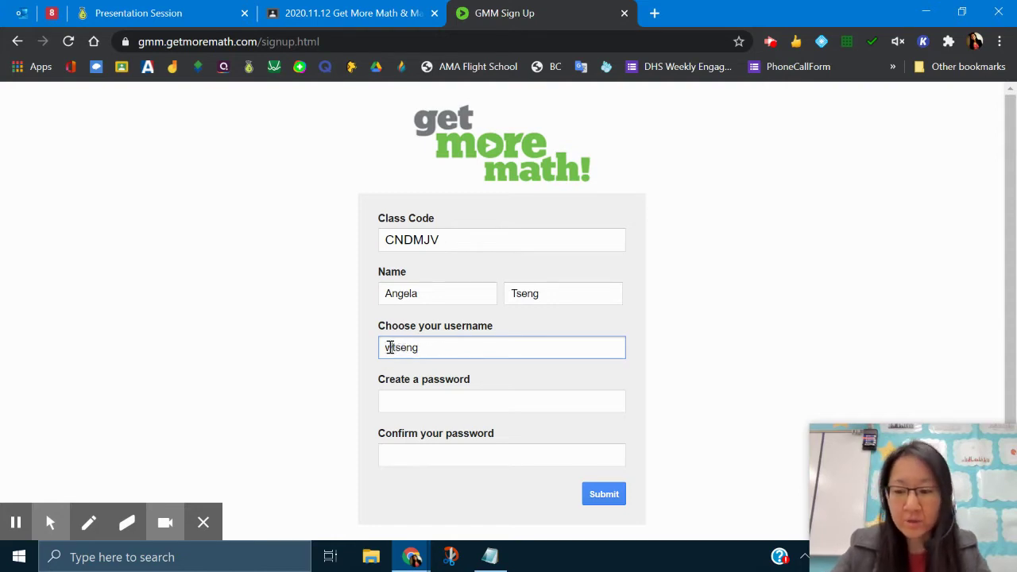
{"action": "key", "text": "Home"}
{"action": "key", "text": "Delete"}
{"action": "type", "text": "a"}
{"action": "left_click", "coordinate": [439, 348]}
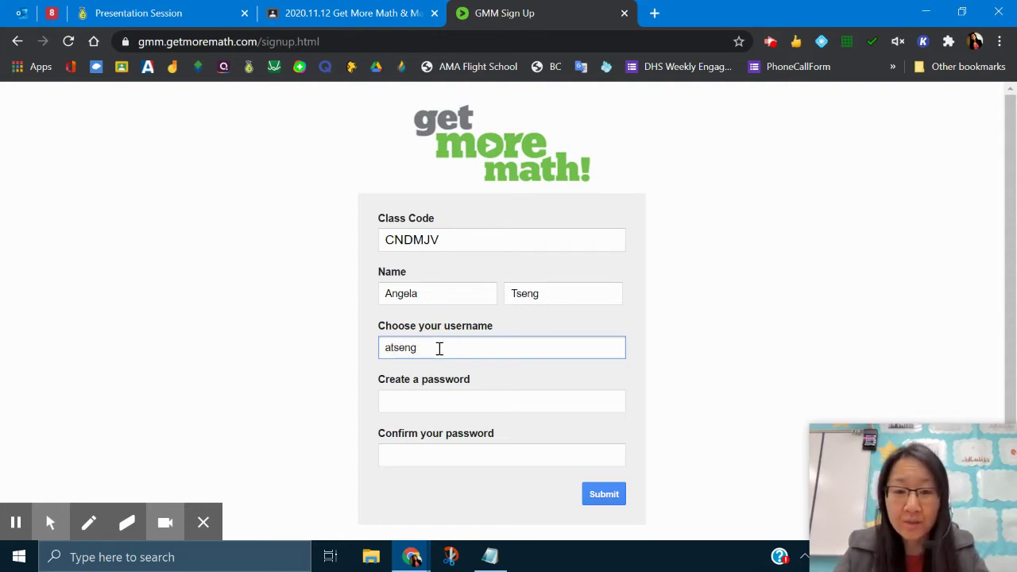
Enter the account password and type it again in the confirmation field.
{"action": "left_click", "coordinate": [446, 404]}
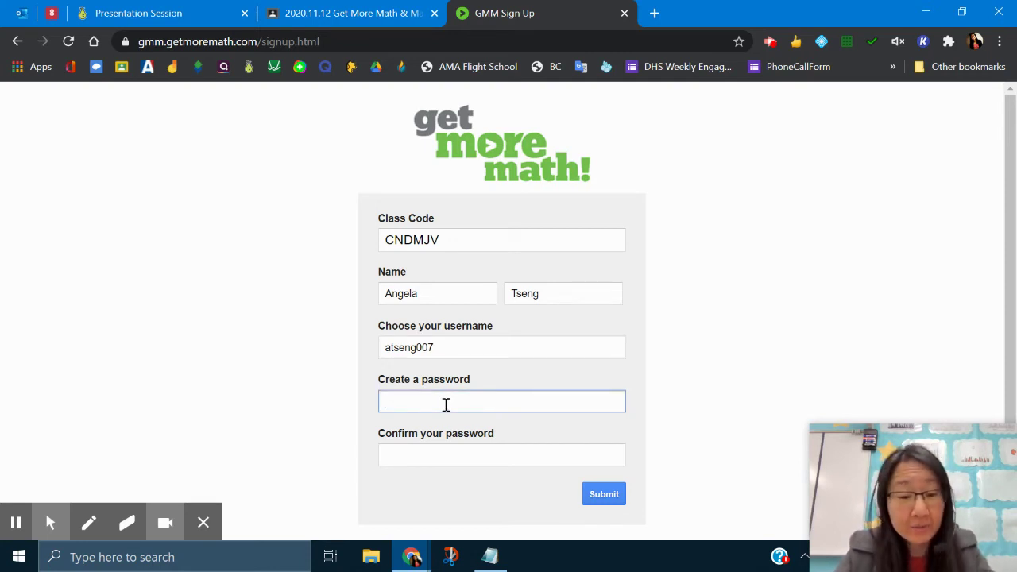
{"action": "type", "text": "••"}
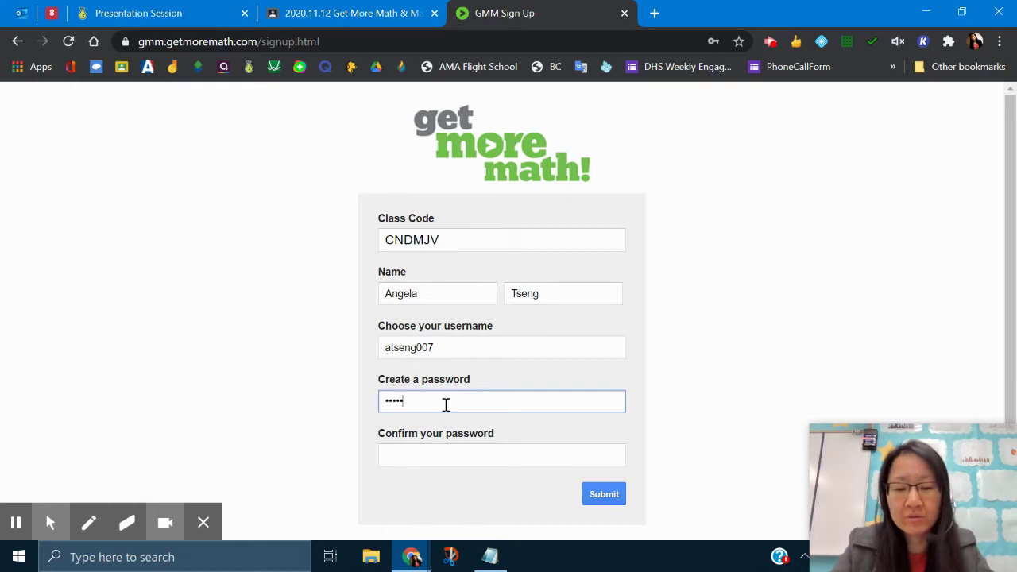
{"action": "key", "text": "Tab"}
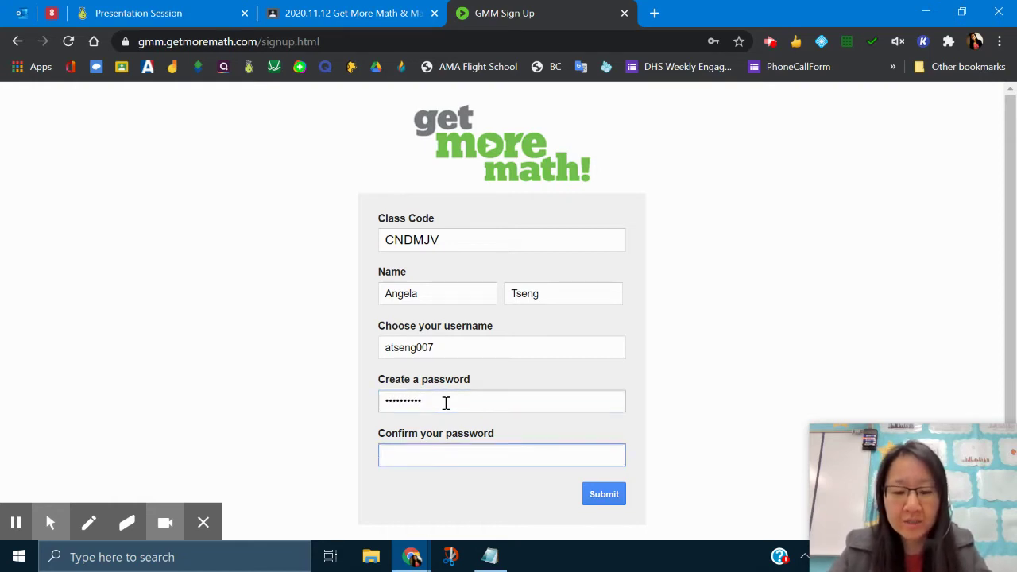
{"action": "left_click", "coordinate": [446, 403]}
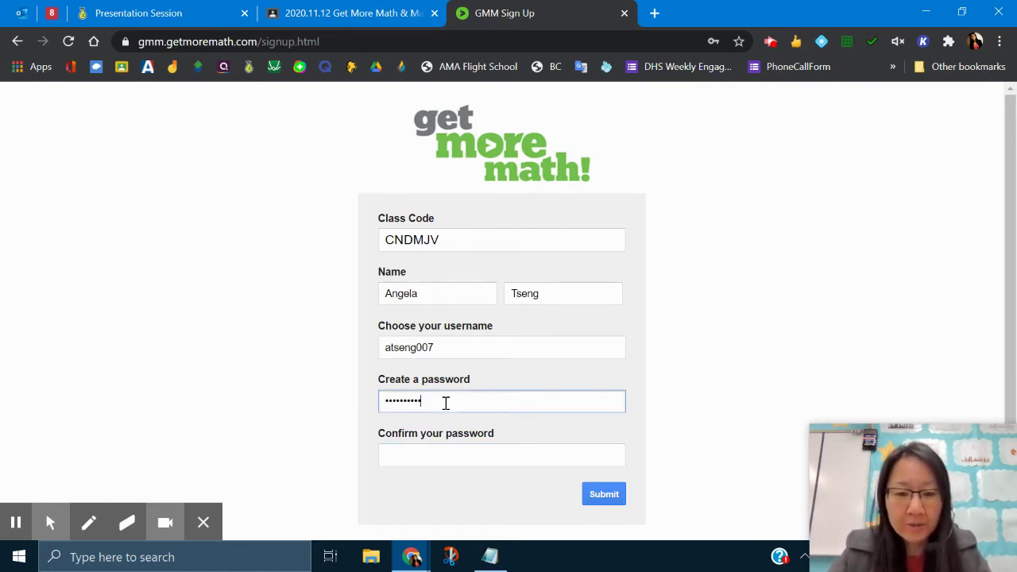
{"action": "left_click", "coordinate": [449, 457]}
{"action": "type", "text": "•"}
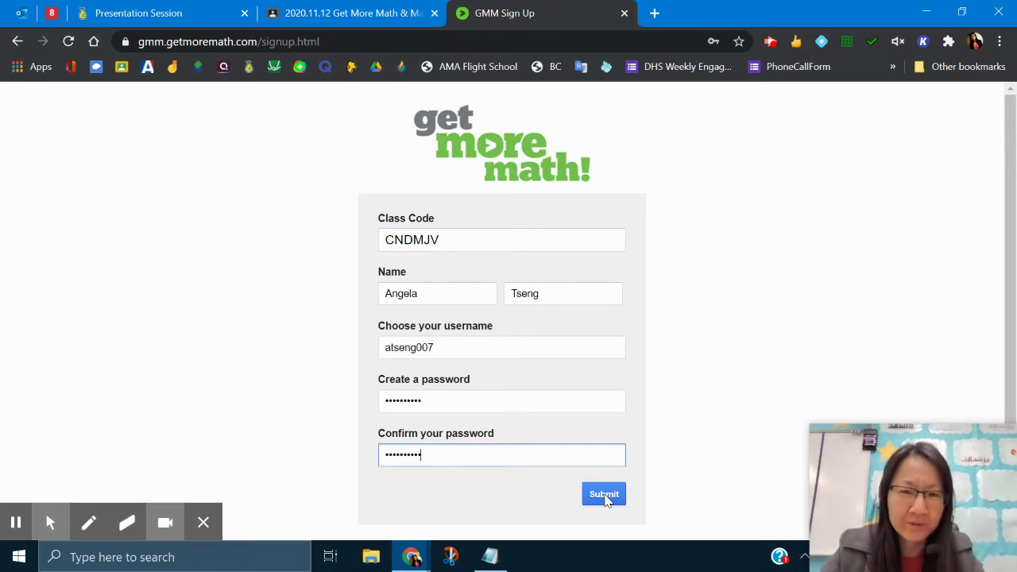
Submit the sign-up form, decline Chrome's password saving, and close the account-created message.
{"action": "left_click", "coordinate": [604, 496]}
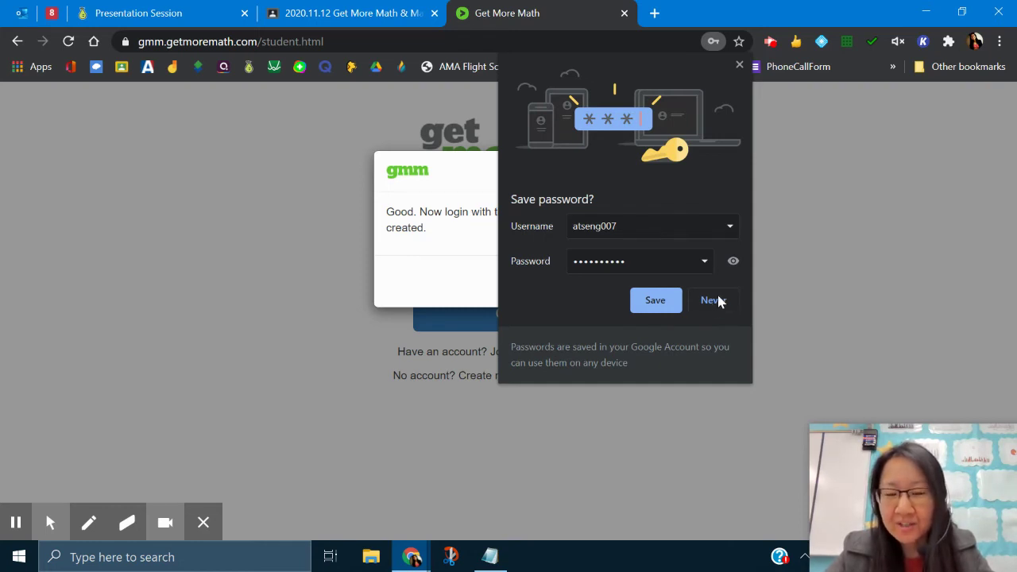
{"action": "left_click", "coordinate": [713, 301]}
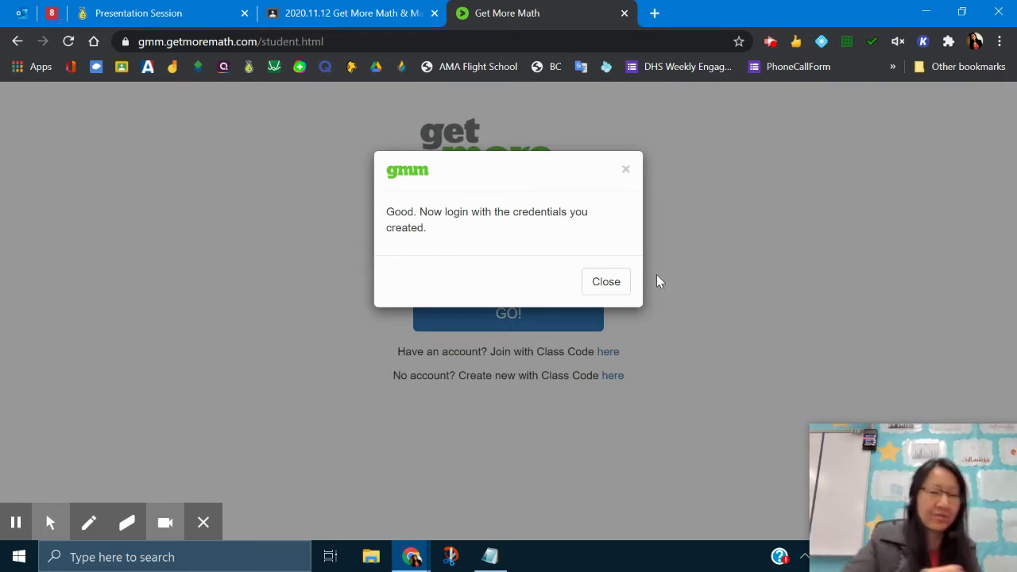
{"action": "left_click", "coordinate": [607, 281]}
Log in with the new account's username and password.
{"action": "left_click", "coordinate": [527, 234]}
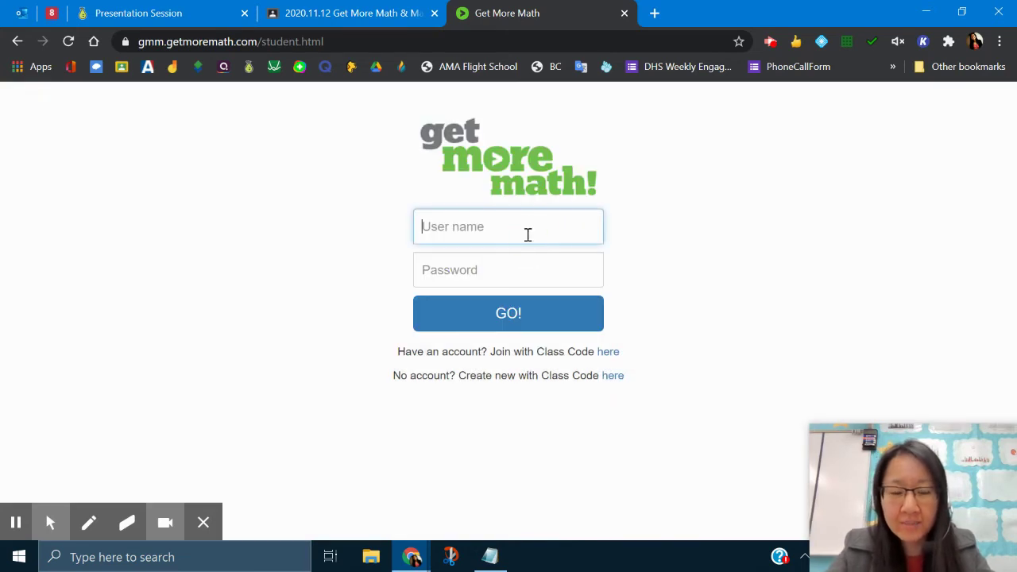
{"action": "key", "text": "Tab"}
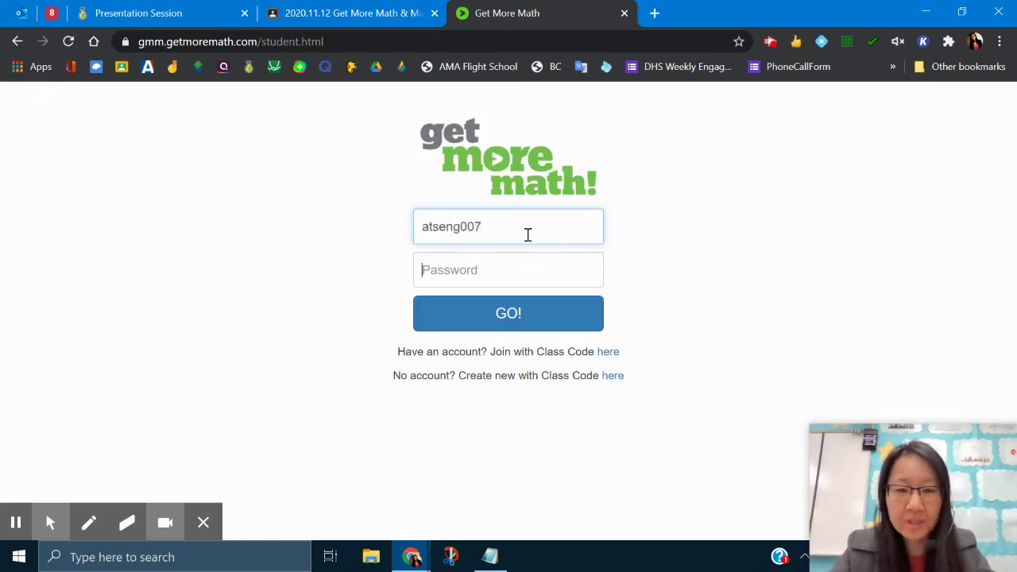
{"action": "type", "text": "••••••••••"}
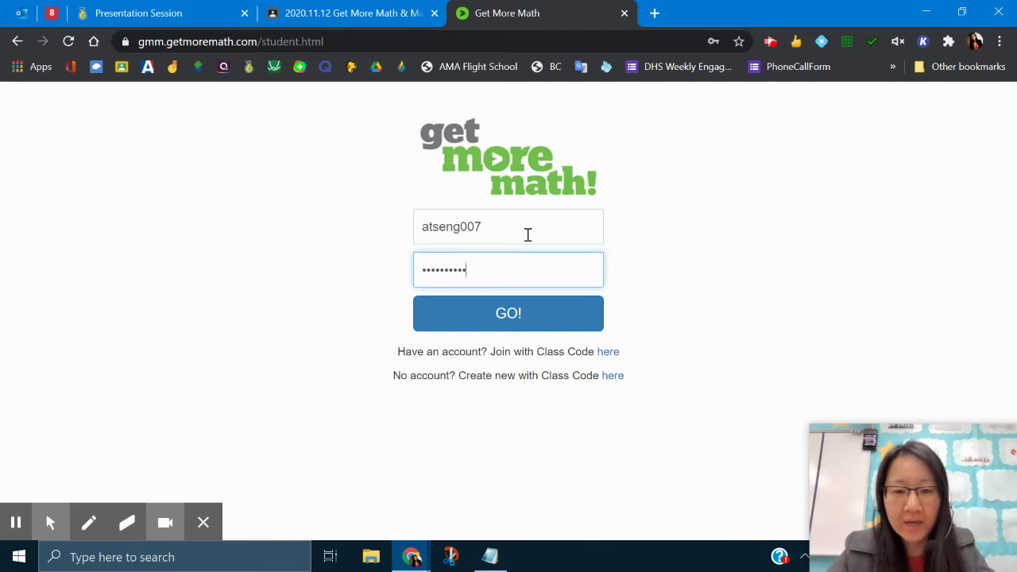
{"action": "left_click", "coordinate": [522, 321]}
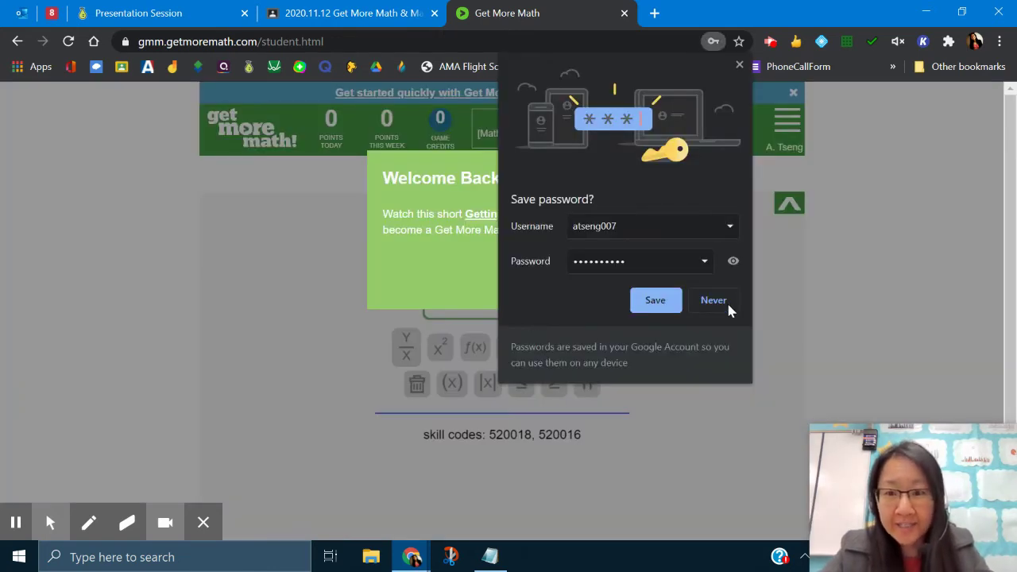
Decline saving the password and launch the Getting Started video from the Welcome Back dialog.
{"action": "left_click", "coordinate": [726, 302]}
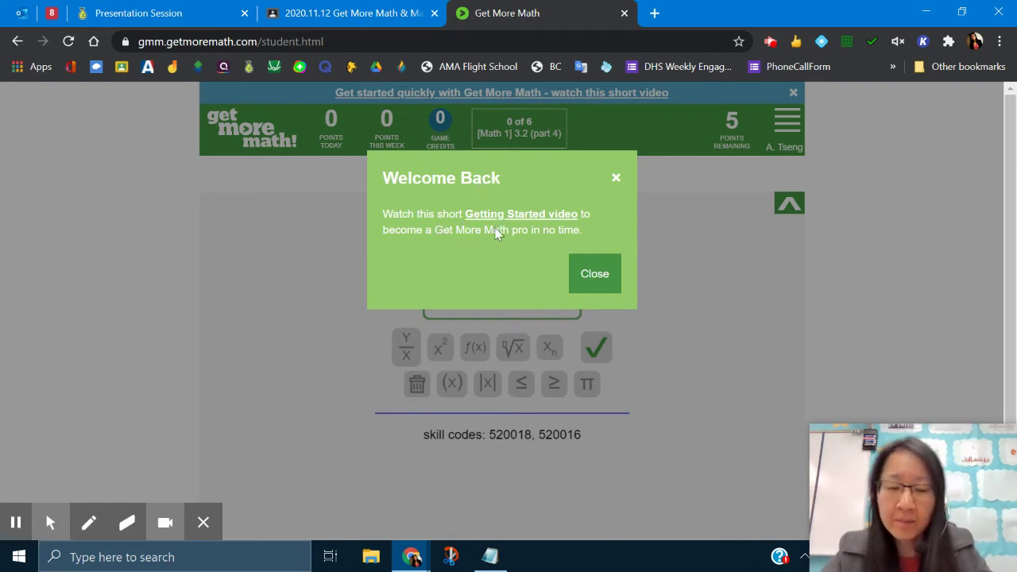
{"action": "left_click", "coordinate": [538, 212]}
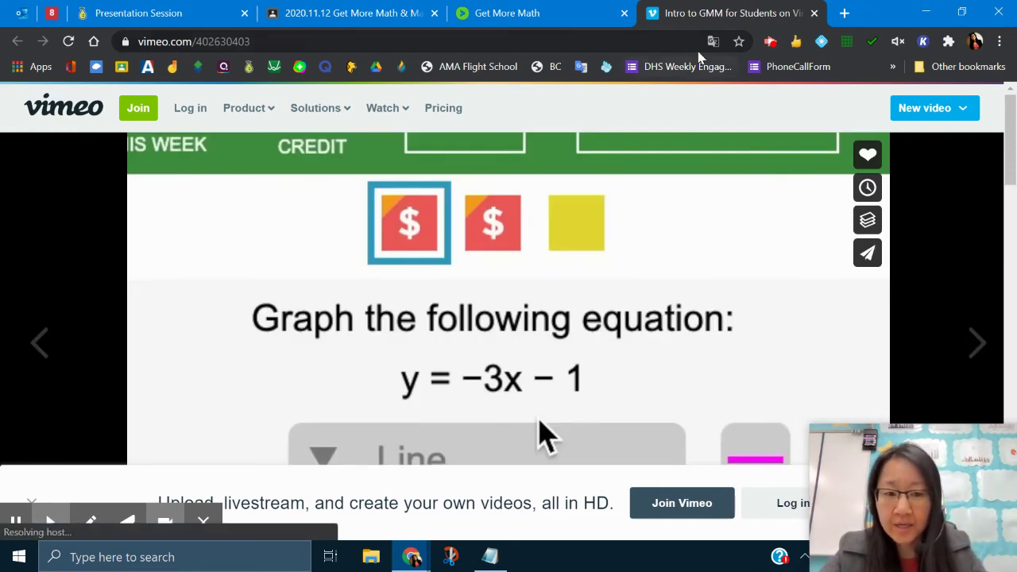
Switch from the Vimeo tab back to the Get More Math practice page.
{"action": "left_click", "coordinate": [568, 14]}
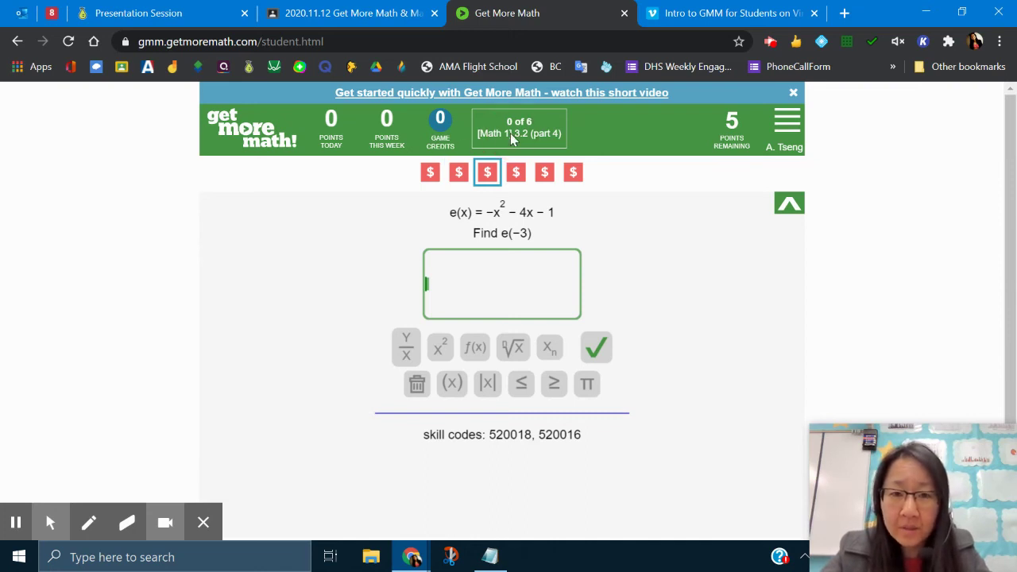
Open the first $ problem, Find f(8) from ordered pairs, and submit 7.
{"action": "left_click", "coordinate": [430, 173]}
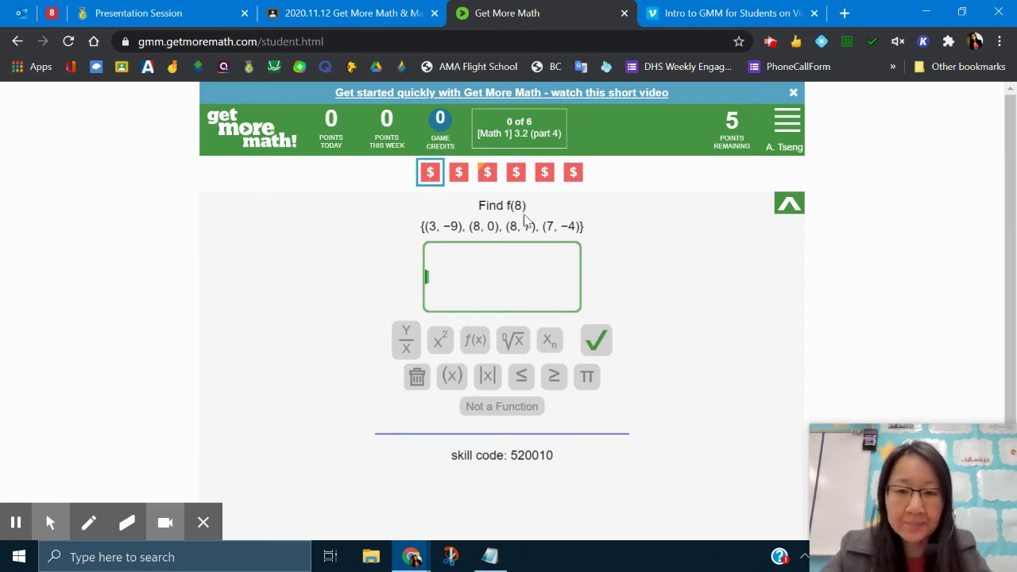
{"action": "left_click", "coordinate": [513, 211]}
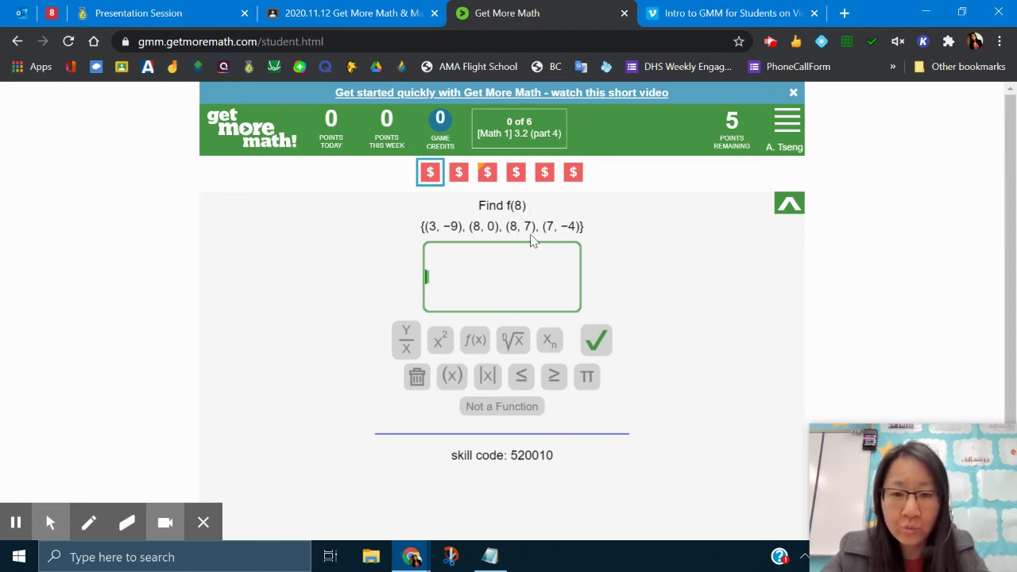
{"action": "left_click", "coordinate": [507, 285]}
{"action": "type", "text": "7"}
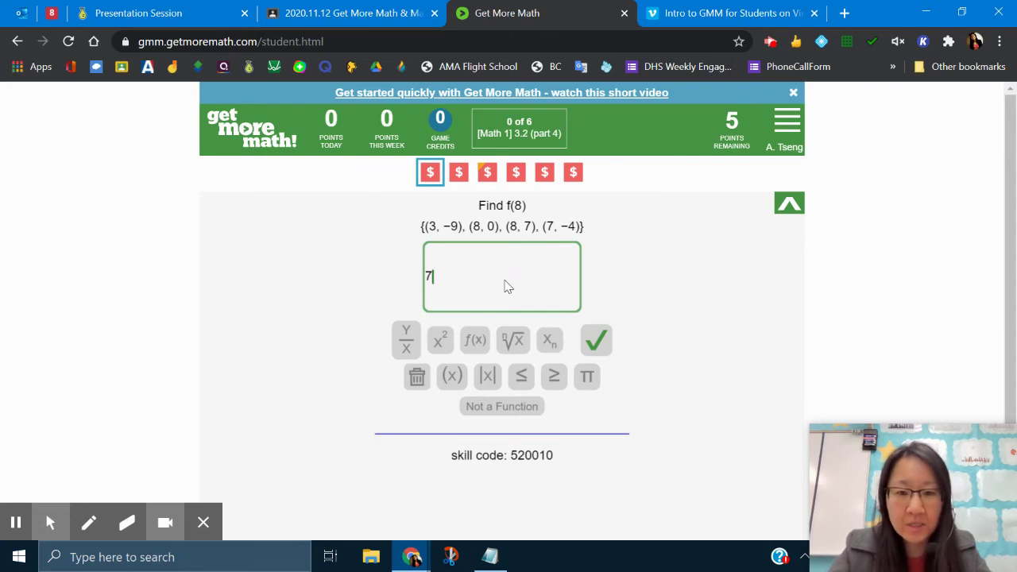
{"action": "left_click", "coordinate": [598, 349]}
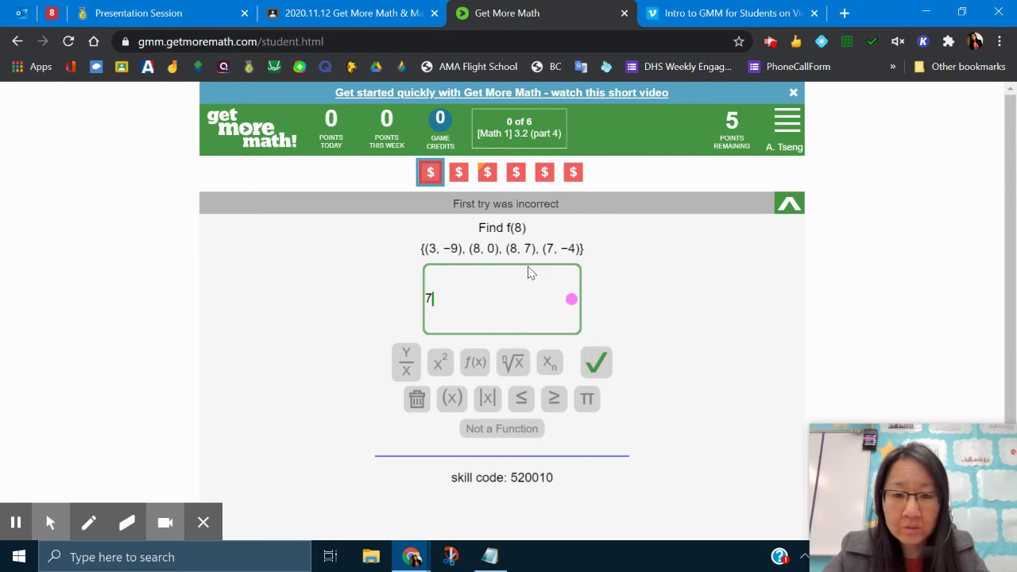
Change the answer to '0 and 7', submit it, then answer Not a Function.
{"action": "left_click", "coordinate": [478, 250]}
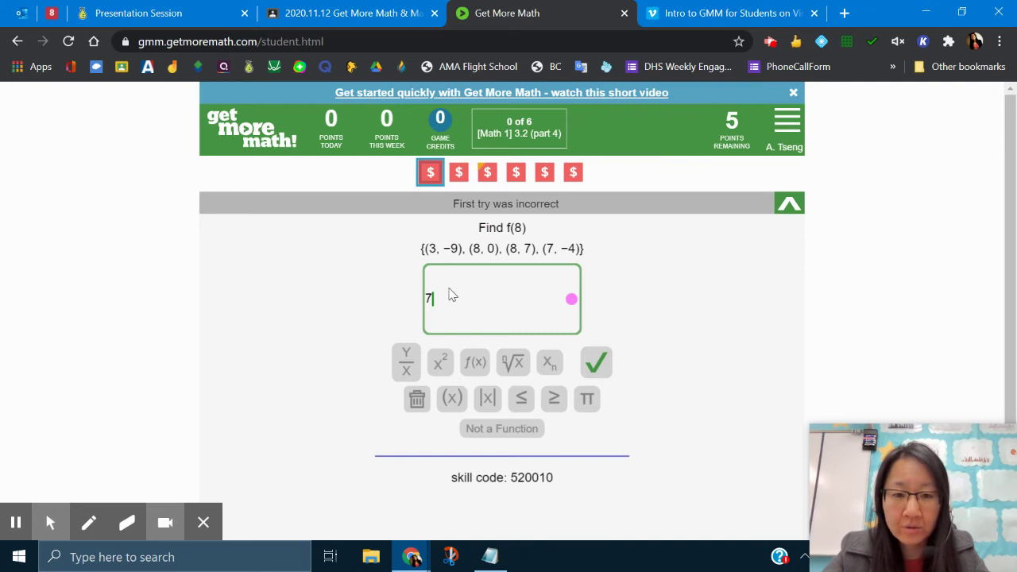
{"action": "key", "text": "Left"}
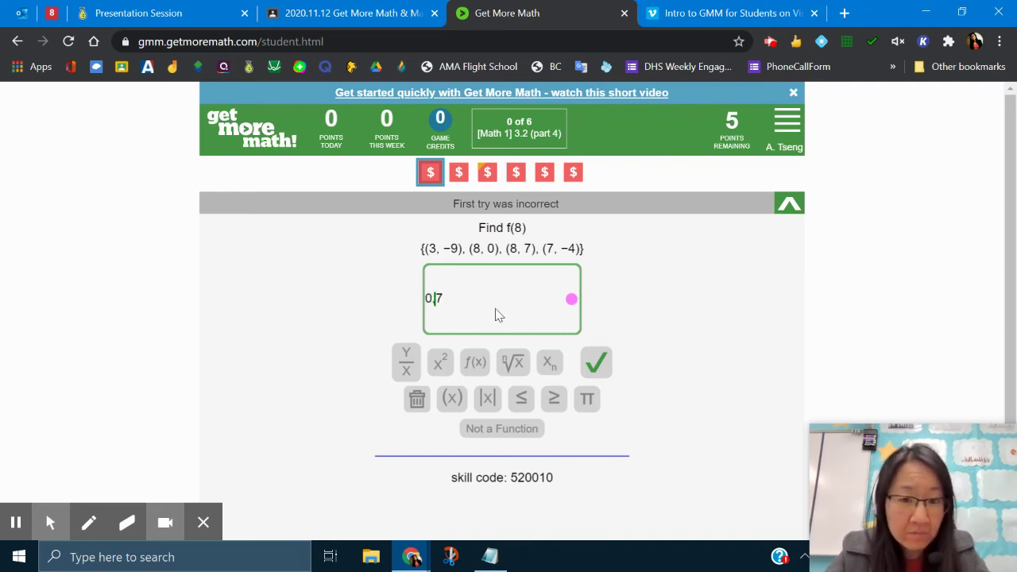
{"action": "type", "text": ","}
{"action": "left_click", "coordinate": [495, 315]}
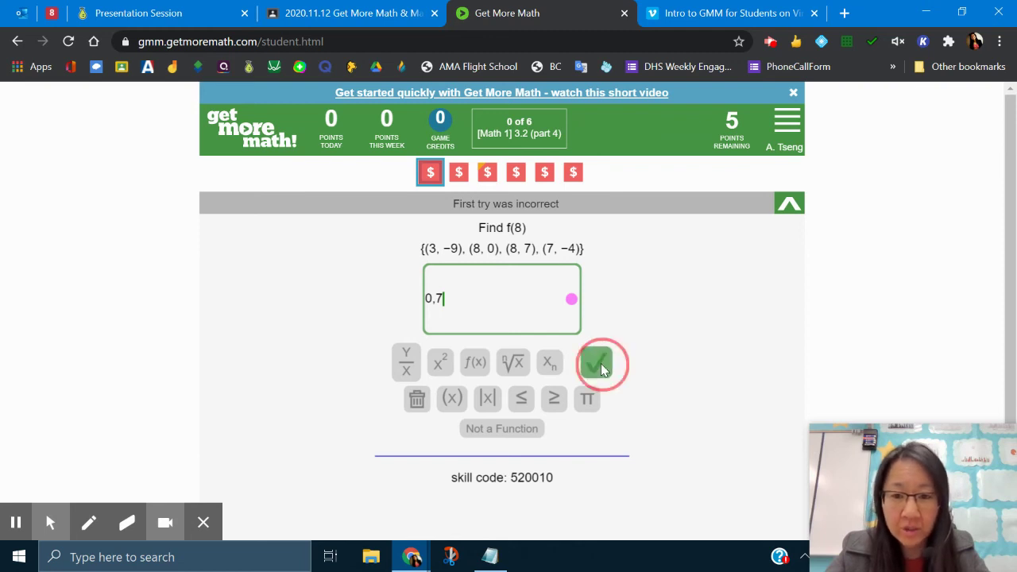
{"action": "left_click", "coordinate": [435, 301]}
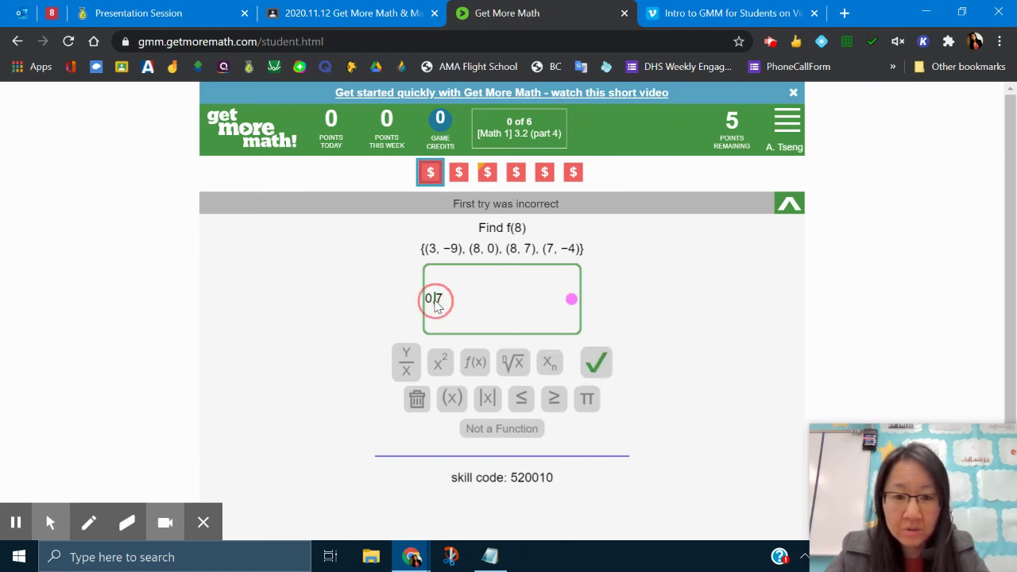
{"action": "key", "text": "BackSpace"}
{"action": "type", "text": "and"}
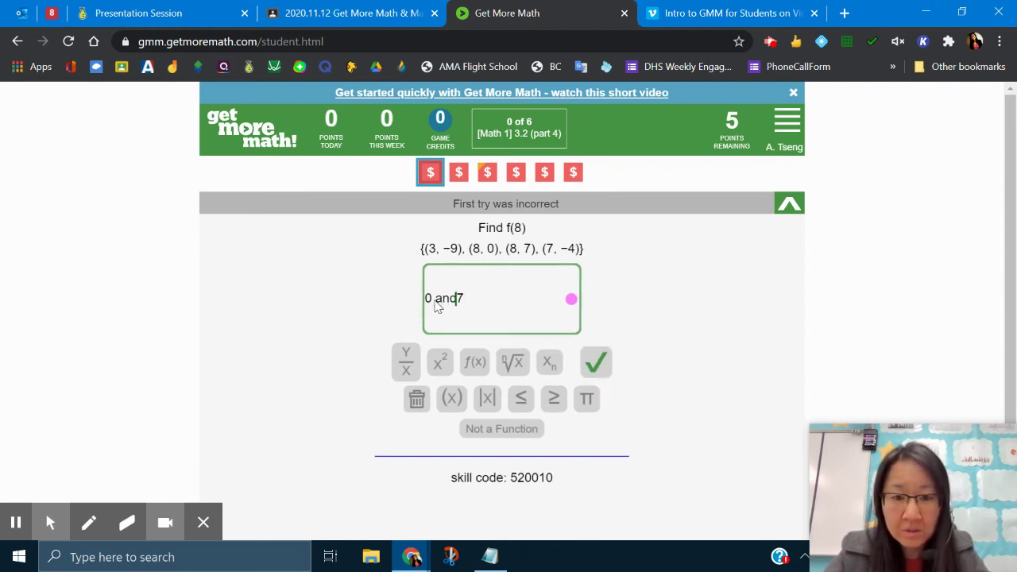
{"action": "left_click", "coordinate": [598, 364]}
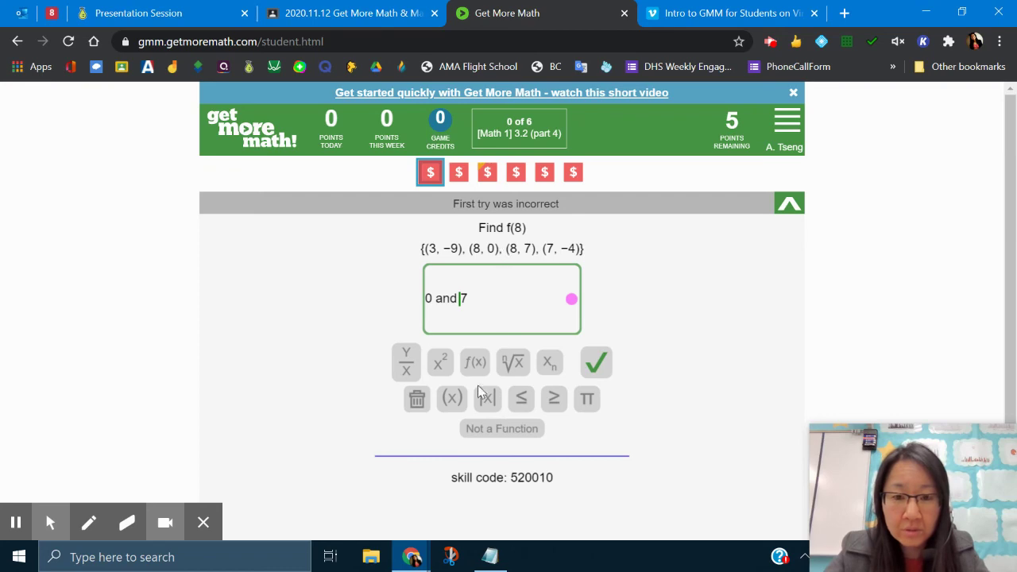
{"action": "left_click", "coordinate": [475, 429]}
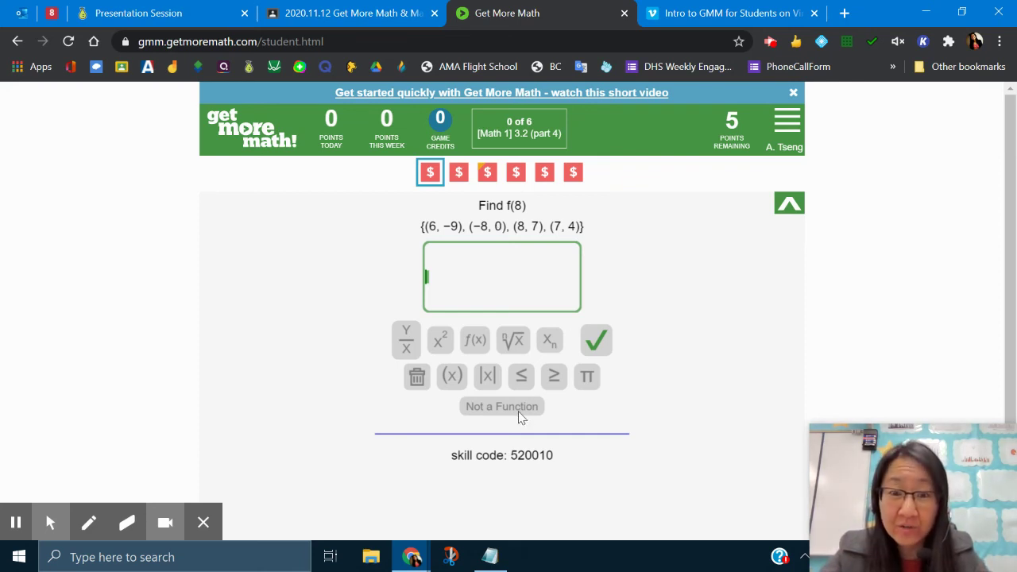
Enter 7 as the answer to the new Find f(8) problem and submit it.
{"action": "left_click", "coordinate": [520, 231]}
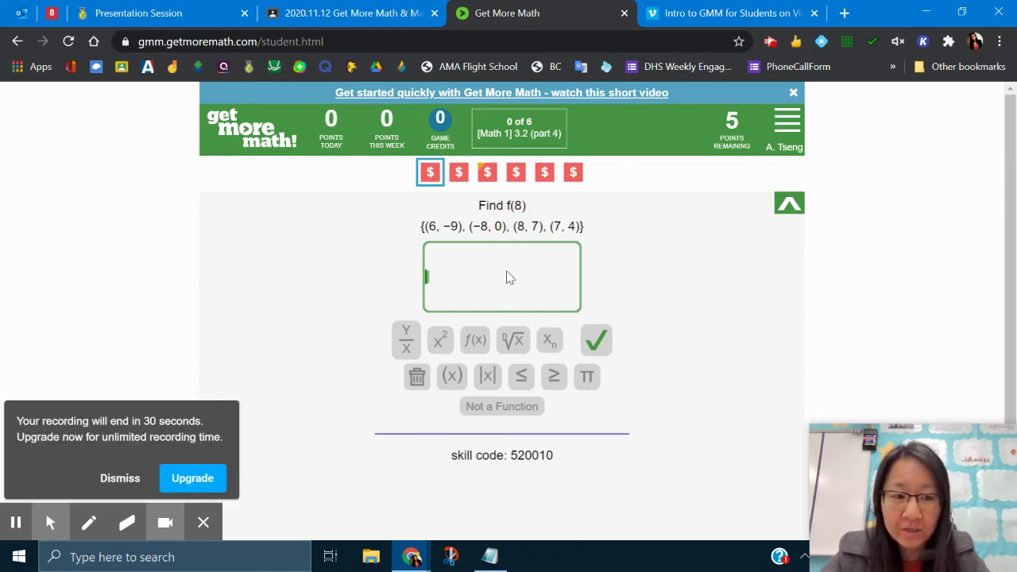
{"action": "type", "text": "7"}
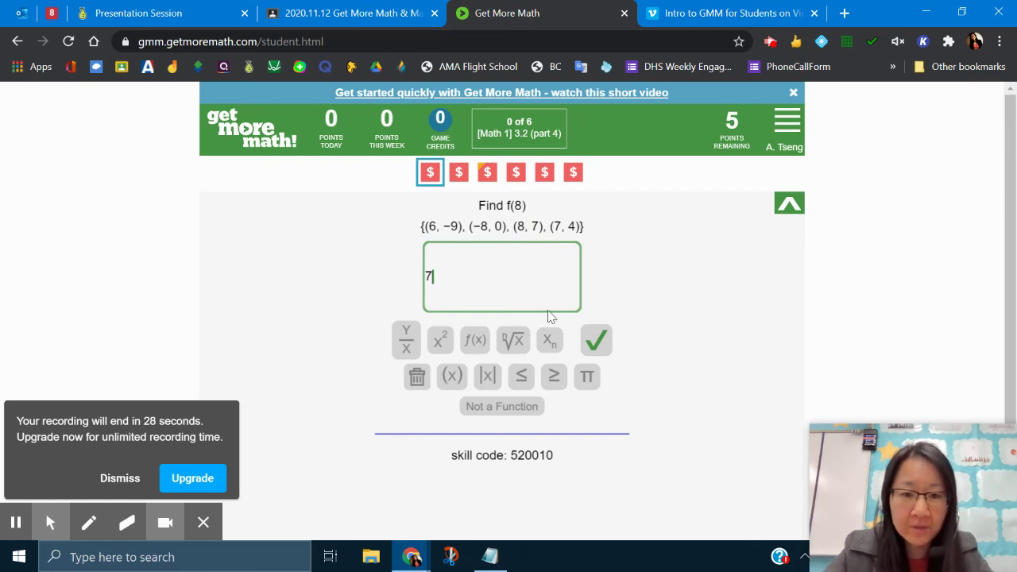
{"action": "left_click", "coordinate": [606, 339]}
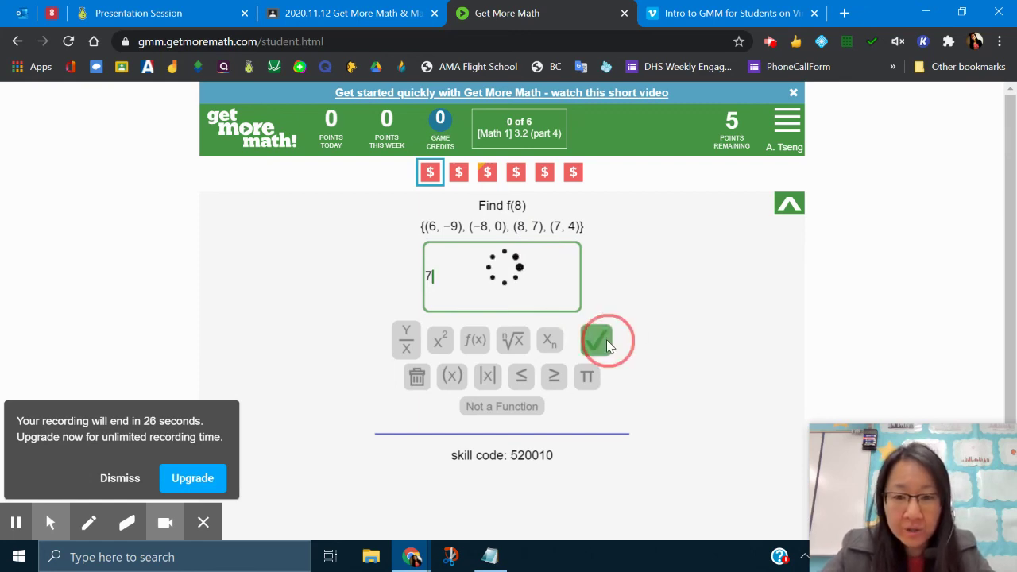